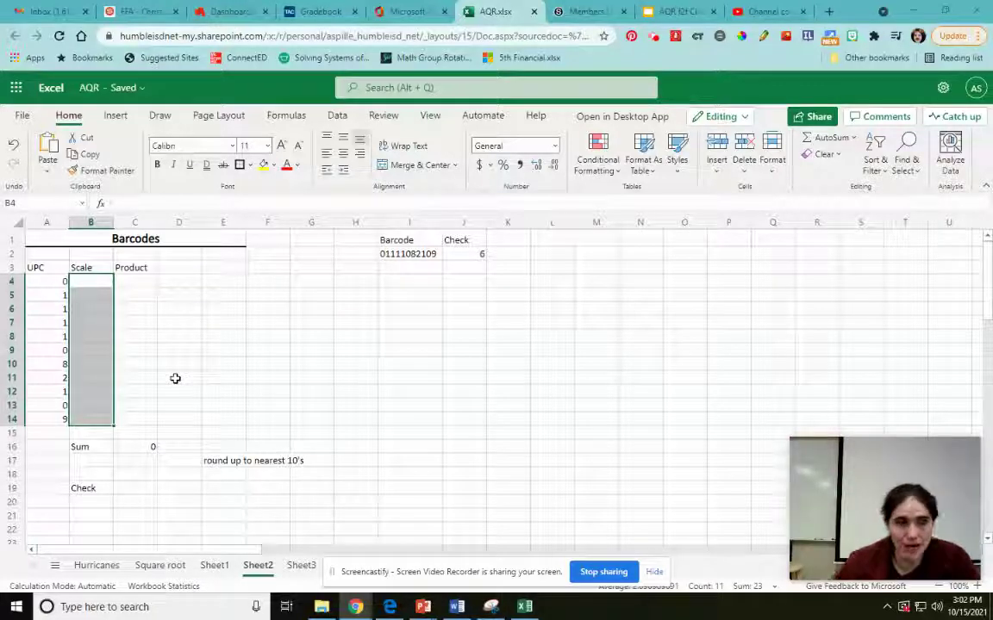
Fill the Scale column from B4 to B8 with the alternating values 3, 1, 3, 1, 3.
left_click(93, 282)
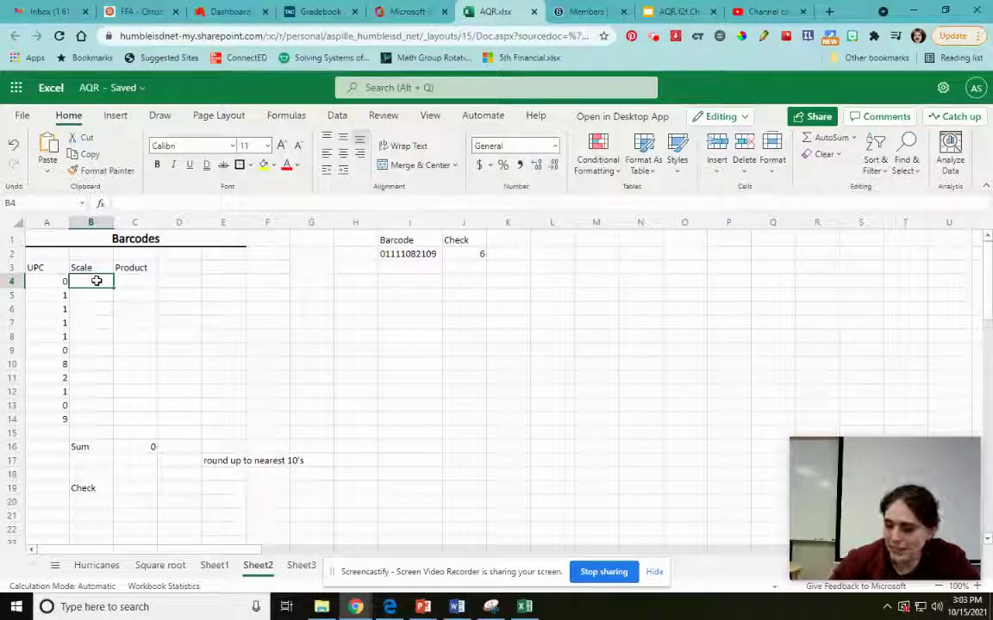
type("3")
key("Return")
type("1")
key("Return")
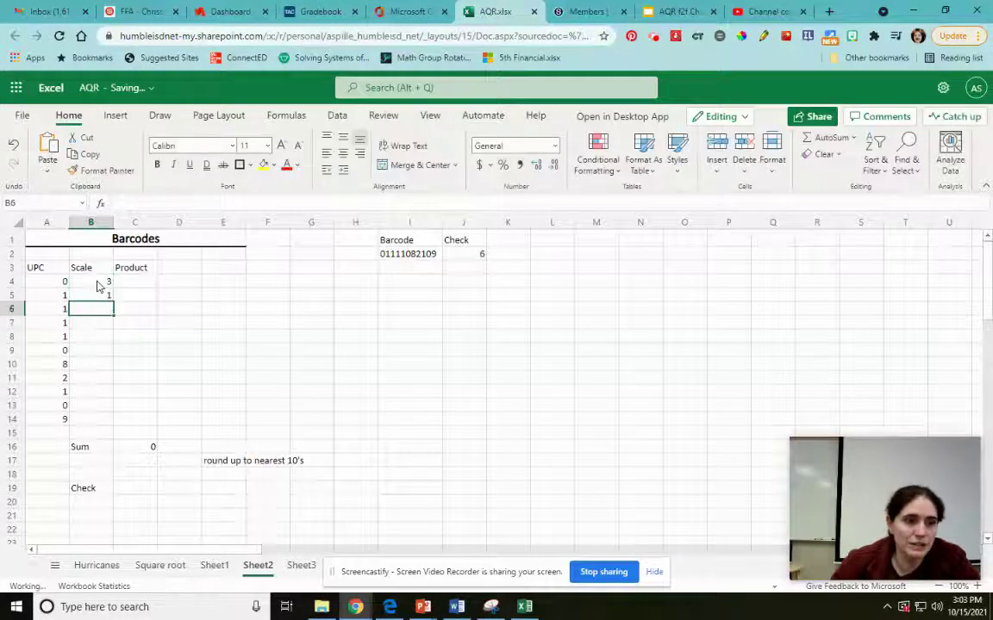
type("3")
key("Return")
type("1")
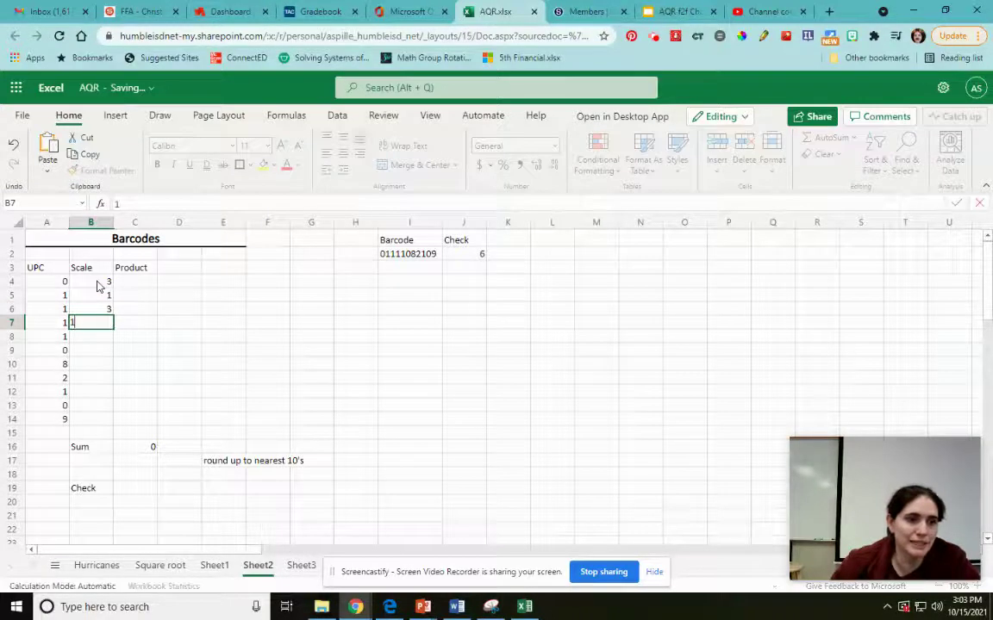
key("Return")
type("3")
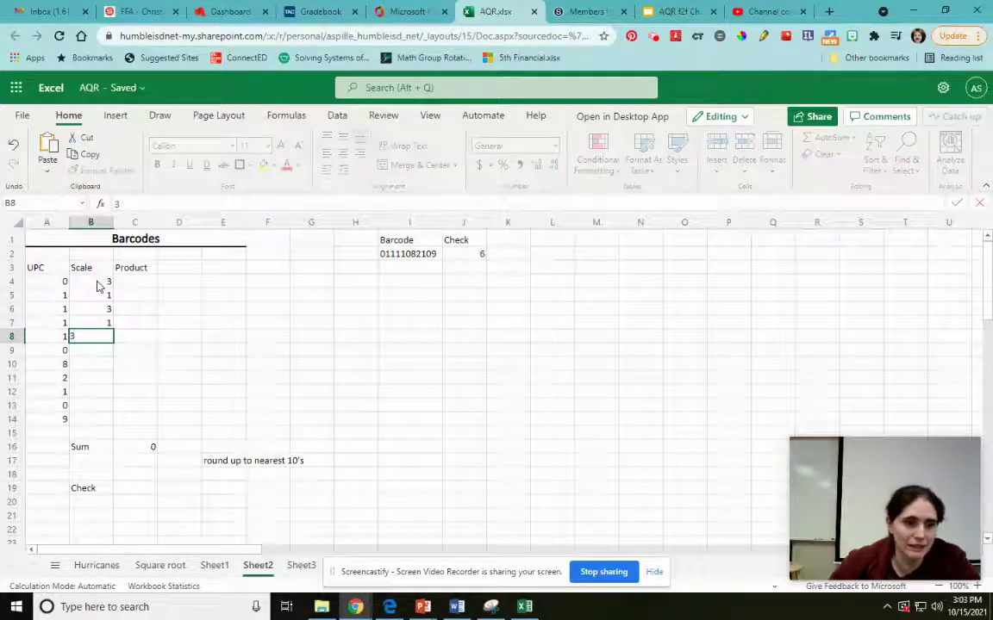
key("Return")
Copy the scale values in B4:B8 and paste them starting at B9.
left_click_drag(90, 281, 97, 410)
key("ctrl+c")
left_click(86, 352)
key("ctrl+v")
left_click(95, 419)
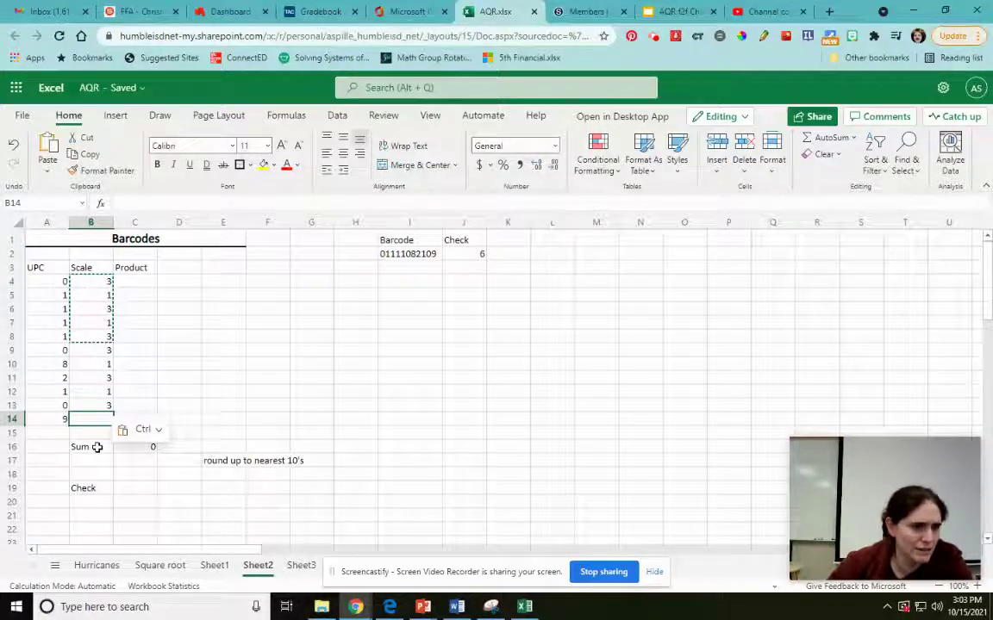
Correct the alternating pattern by setting B9 to 1 and pasting the copied scale values into B10:B14.
left_click(90, 351)
type("1")
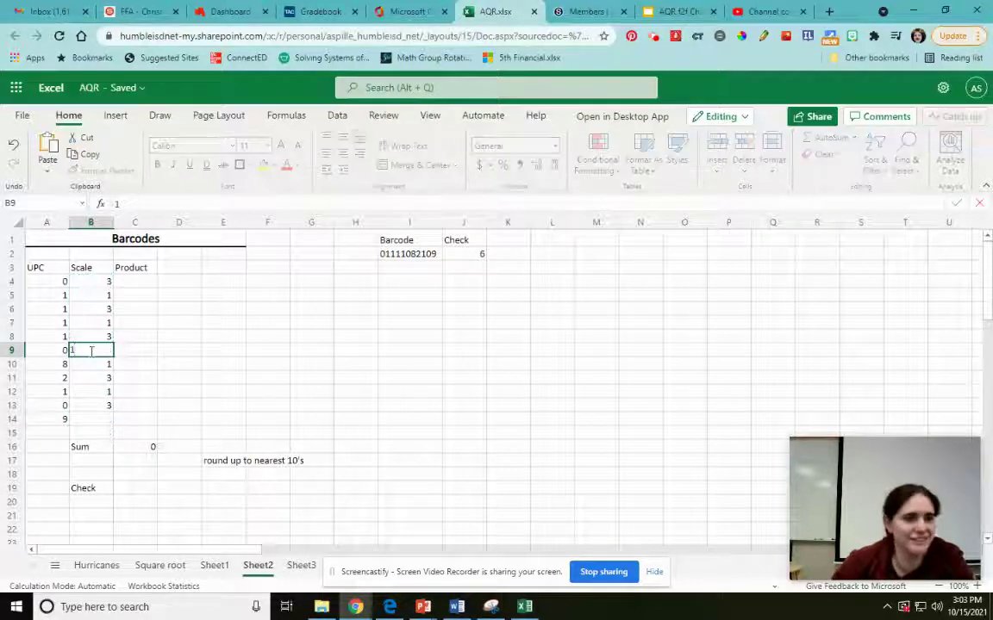
key("Return")
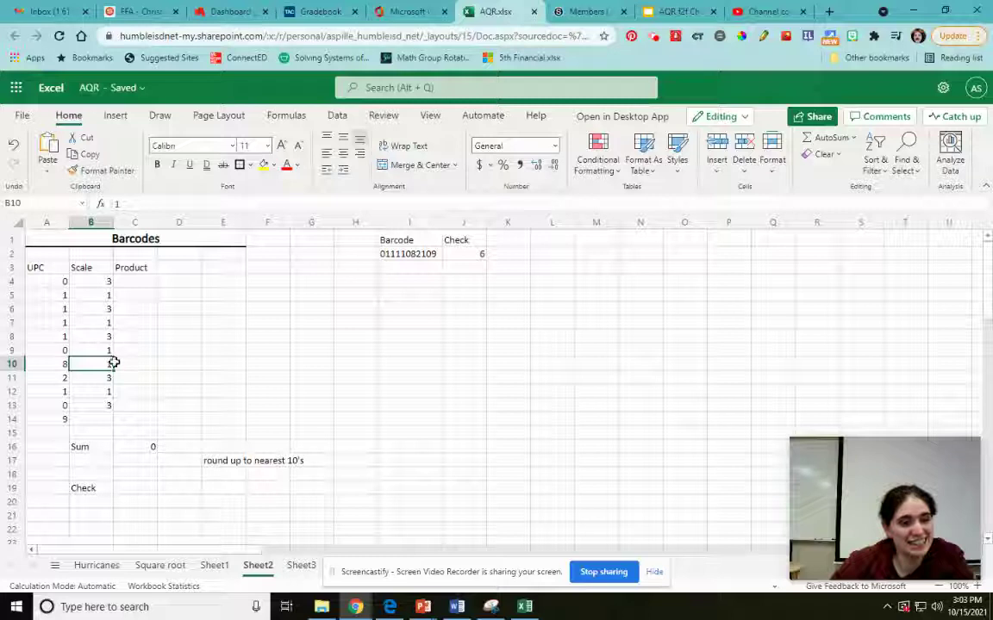
key("ctrl+v")
left_click(195, 382)
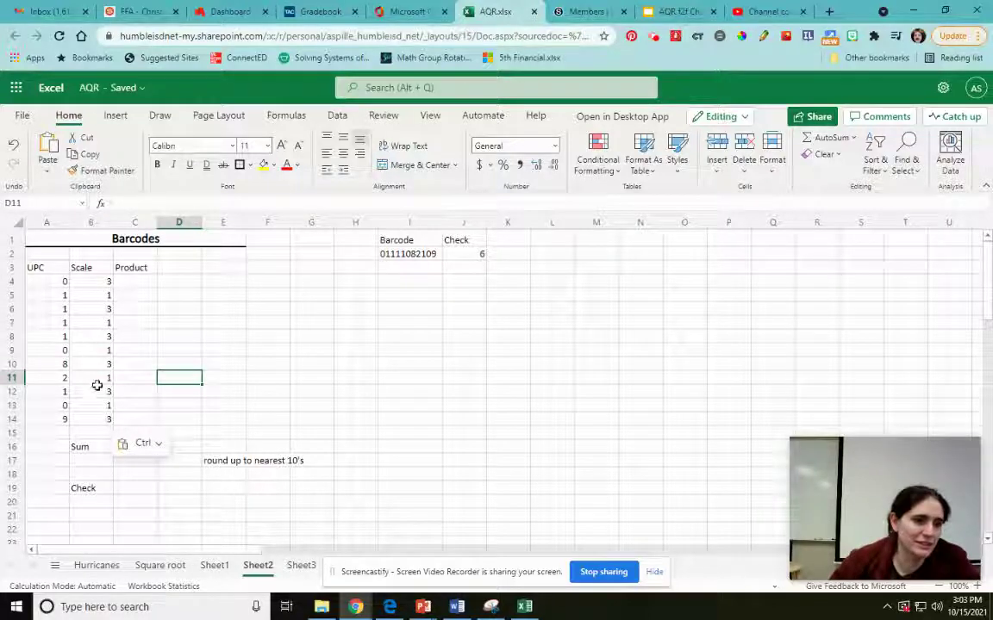
Calculate the Product column by entering =A4*B4 in C4 and filling the formula down to C14.
left_click(141, 280)
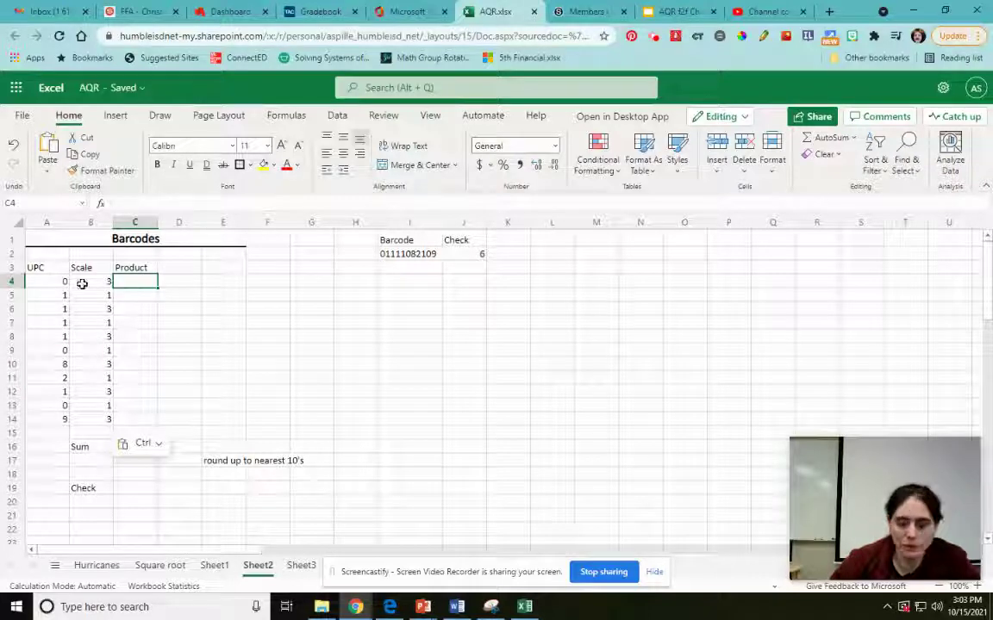
type("=")
left_click(53, 282)
type("*")
left_click(95, 281)
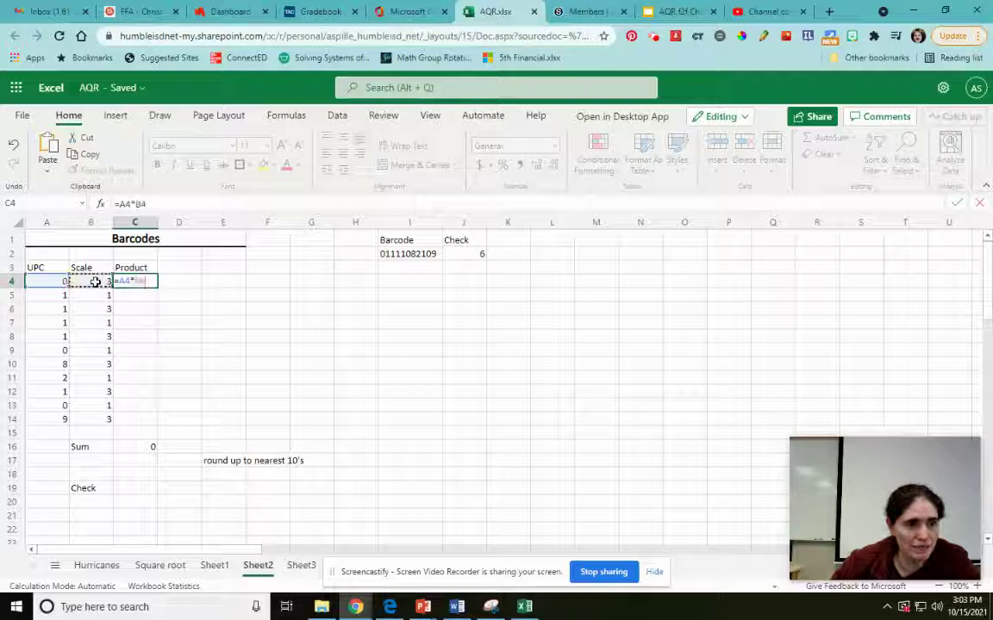
key("Return")
left_click(153, 282)
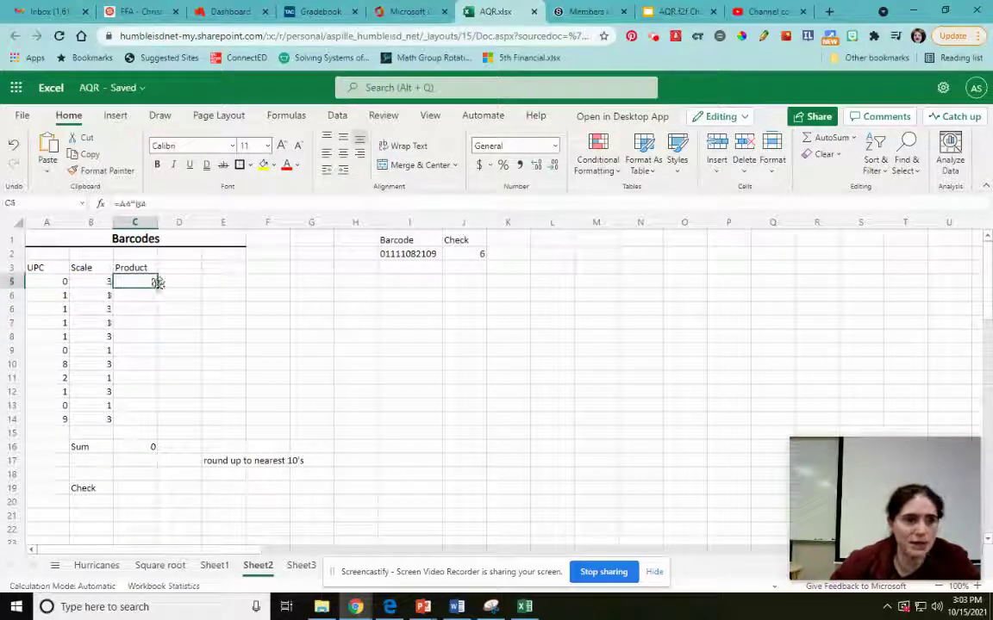
left_click_drag(156, 288, 151, 424)
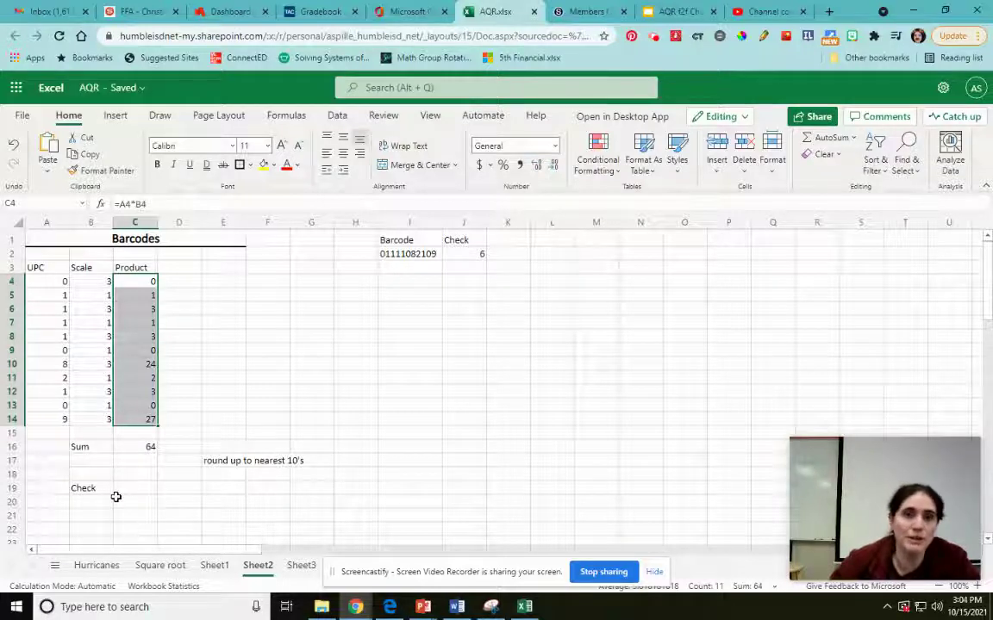
Begin a ROUNDUP formula in C17 that uses the sum in C16 as its number.
left_click(135, 457)
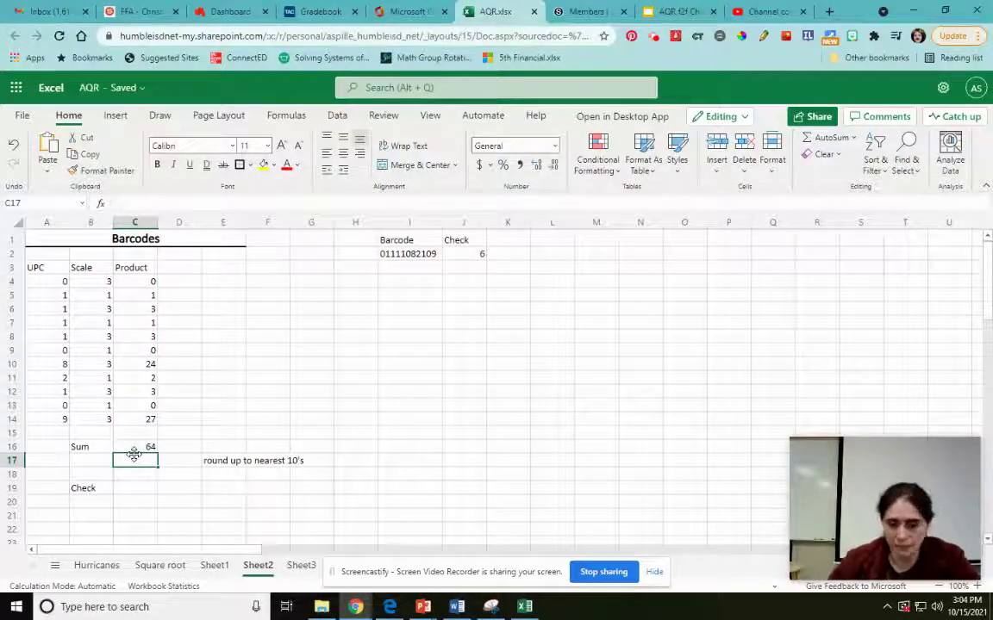
type("=roundup(")
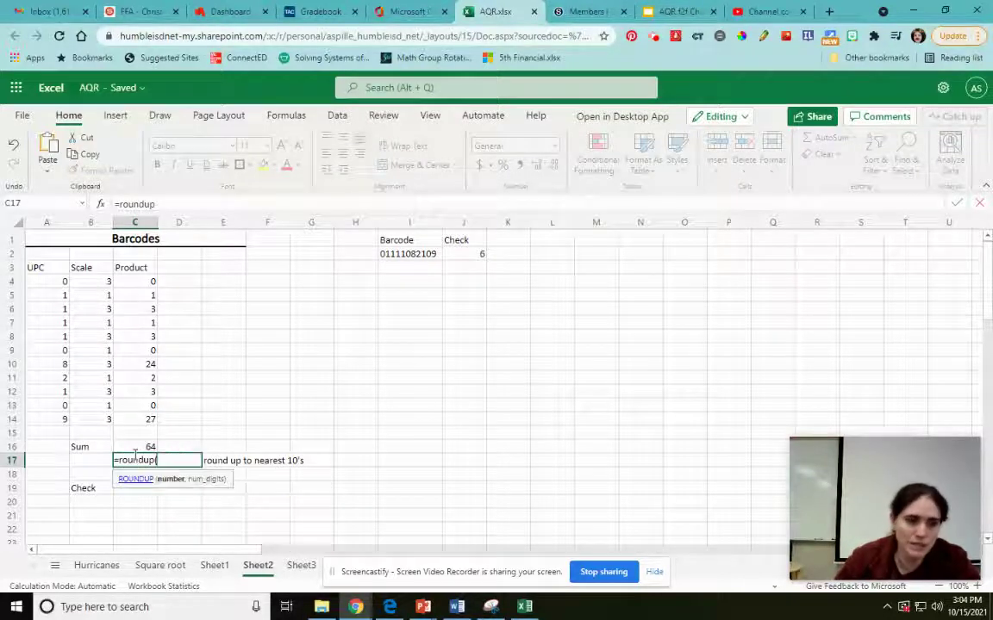
left_click(138, 446)
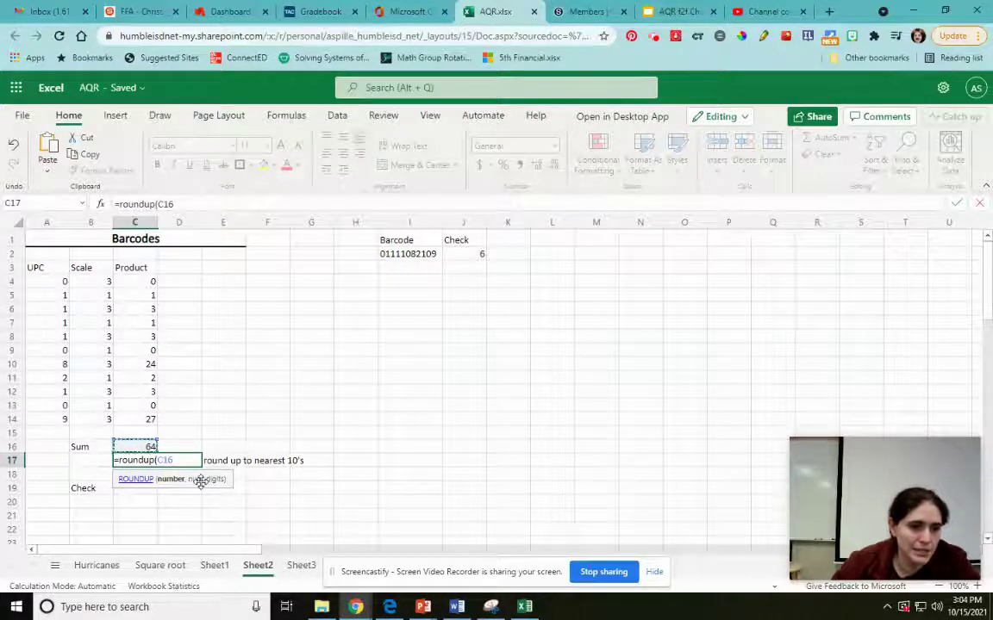
type(",")
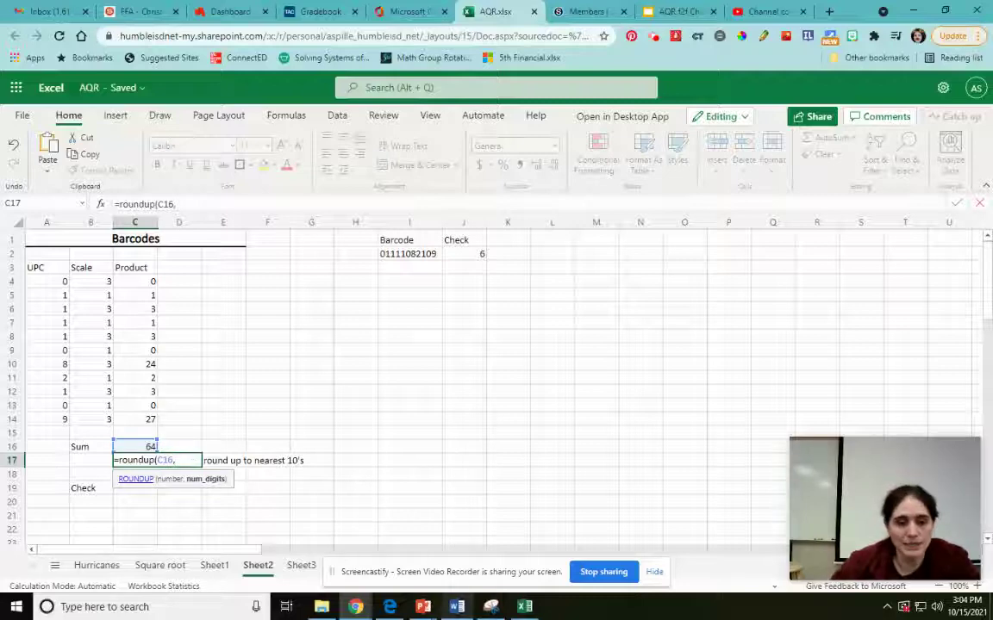
Switch to the Word document and highlight the zeros after the decimal point in 64.0000000000.
left_click(458, 607)
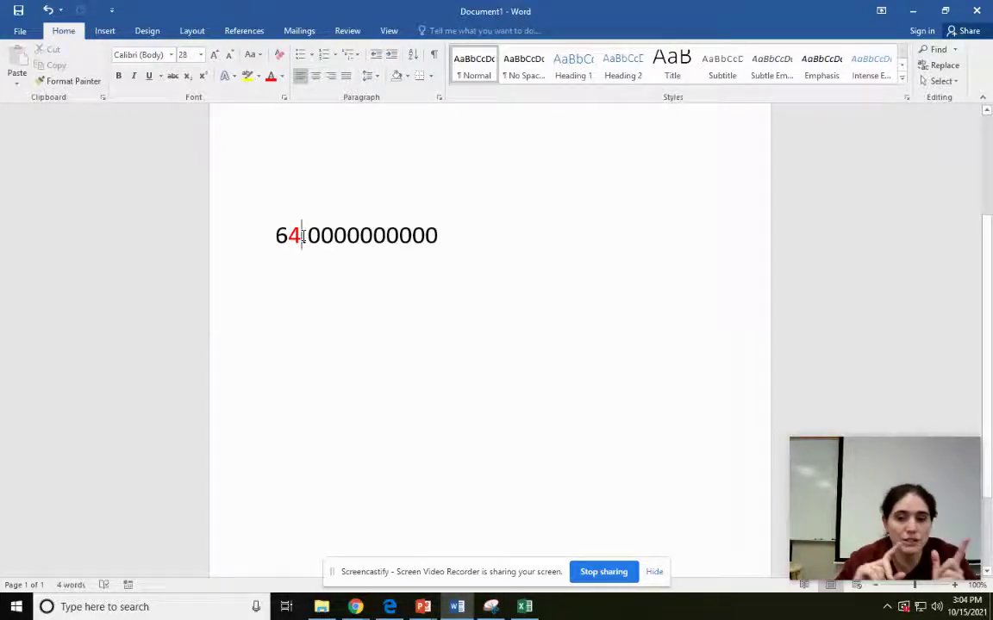
type(".")
left_click_drag(307, 235, 443, 233)
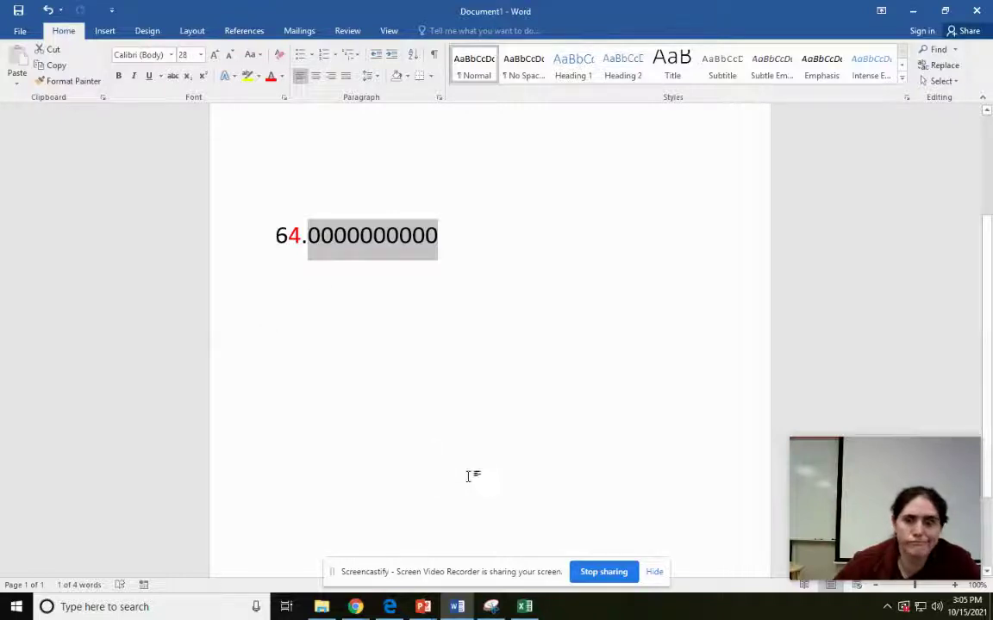
Return to the AQR workbook in Chrome and complete the C17 formula as =roundup(C16,-1).
left_click(524, 606)
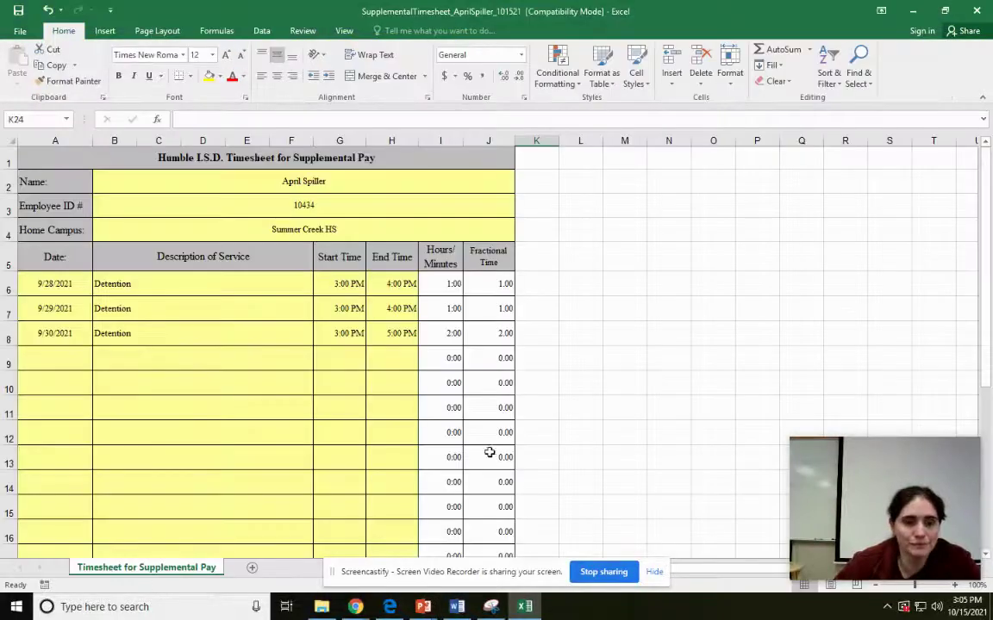
left_click(365, 608)
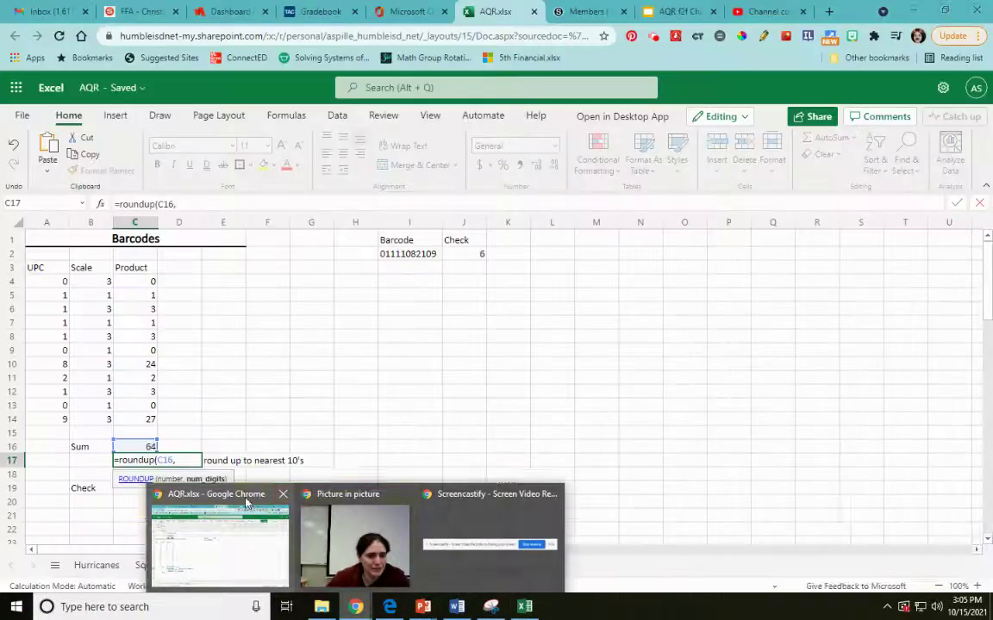
left_click(246, 504)
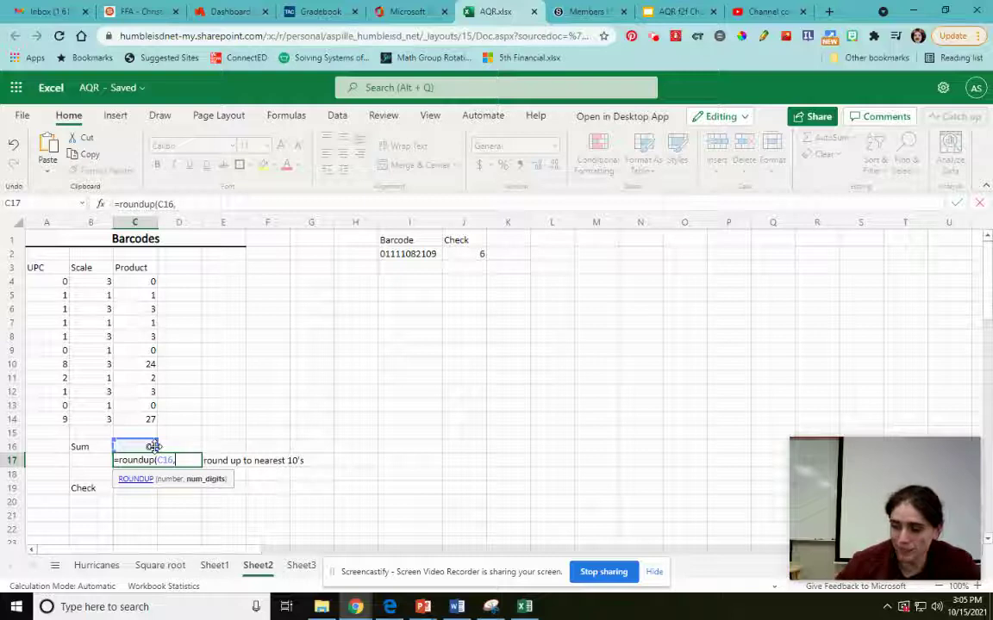
type(")")
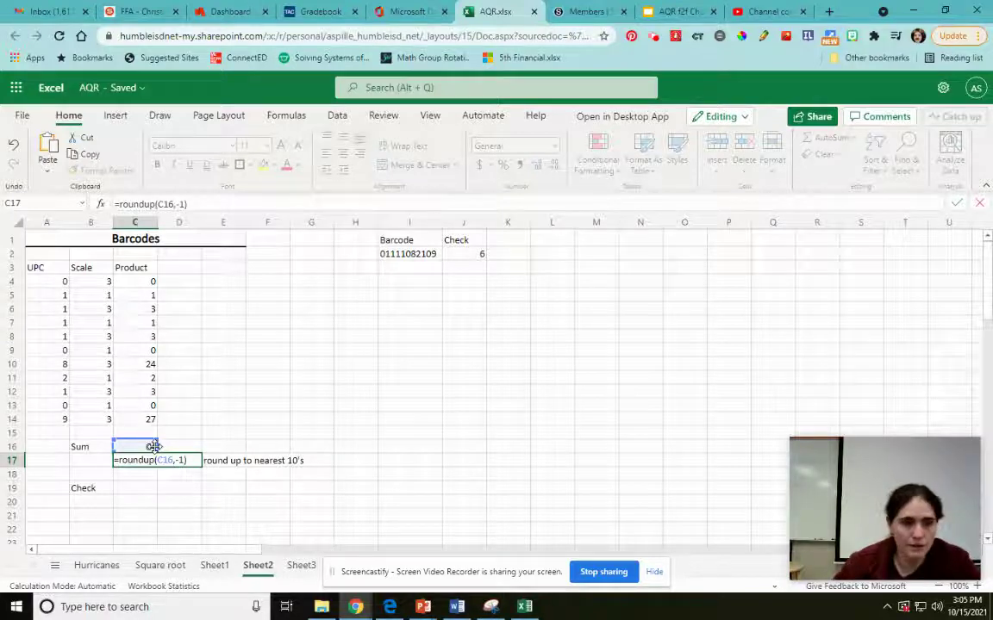
key("Return")
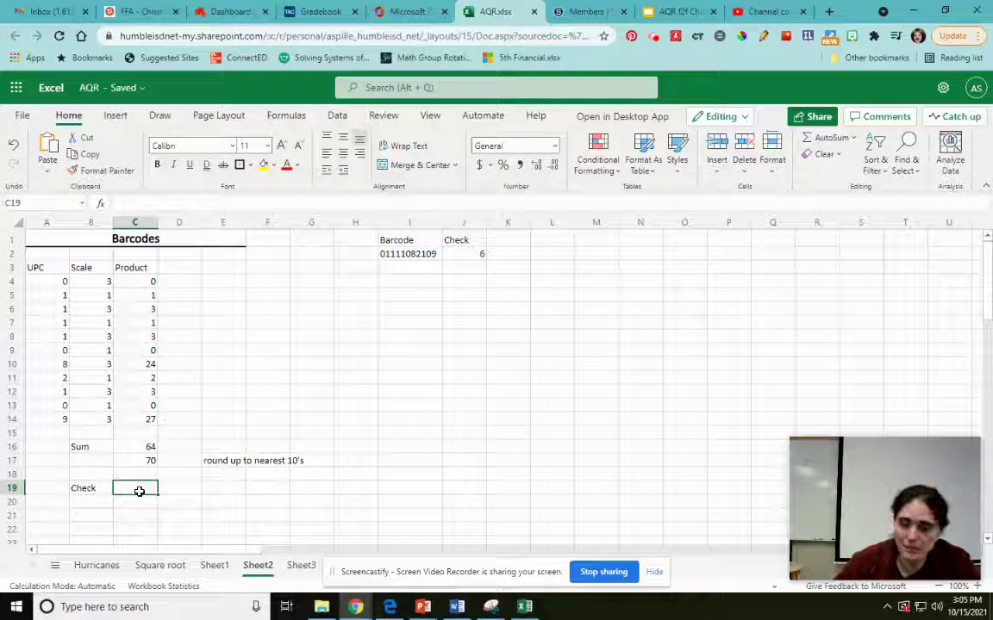
Calculate the check digit in C19 by subtracting the sum from the rounded value with =C17-C16.
type("=")
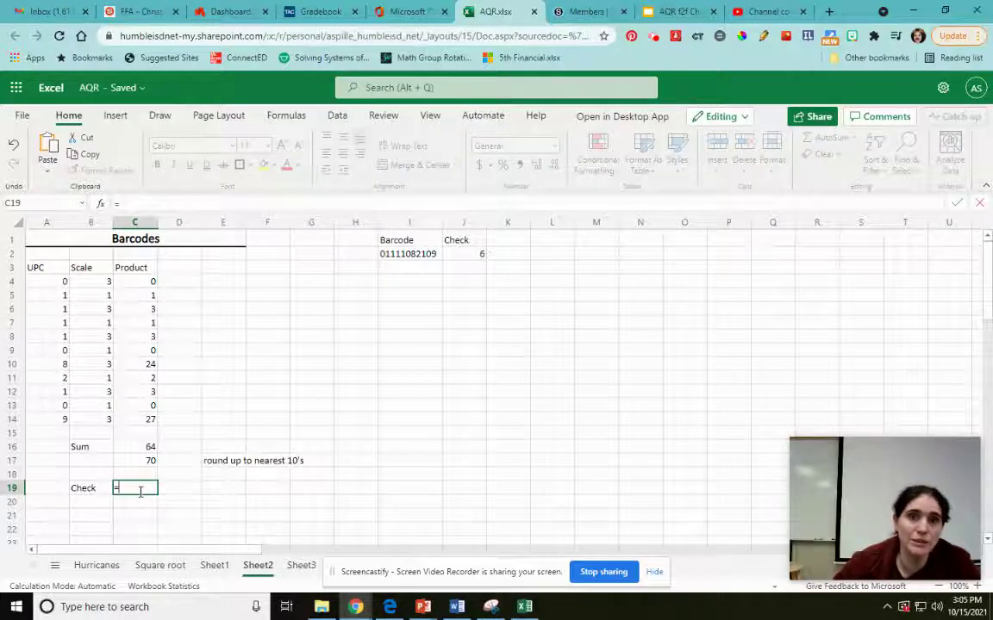
left_click(134, 461)
type("-")
left_click(126, 448)
key("Return")
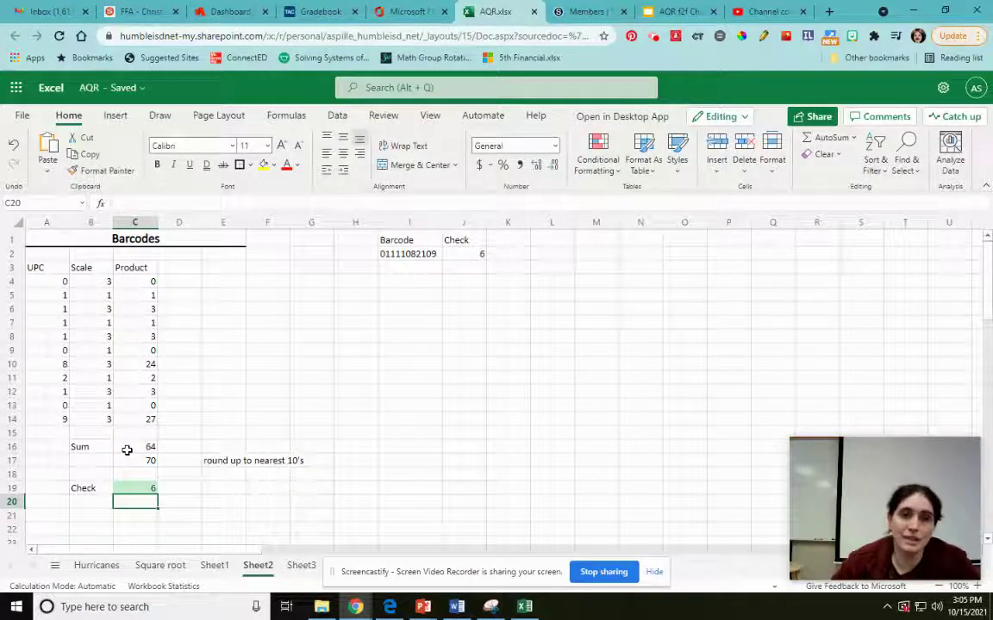
Make the given check digit in J2 bold.
left_click(135, 487)
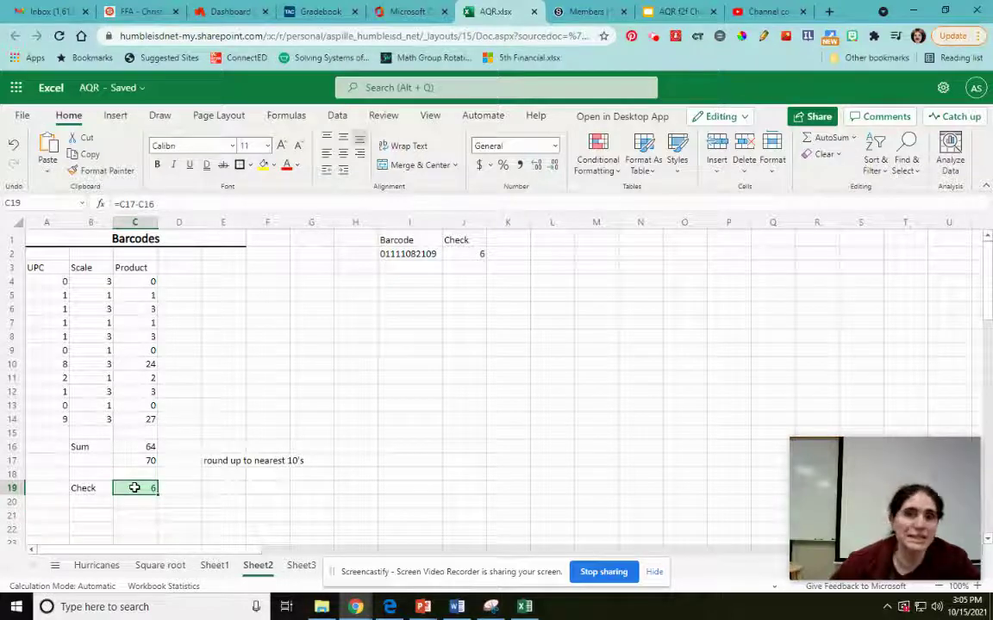
left_click(469, 253)
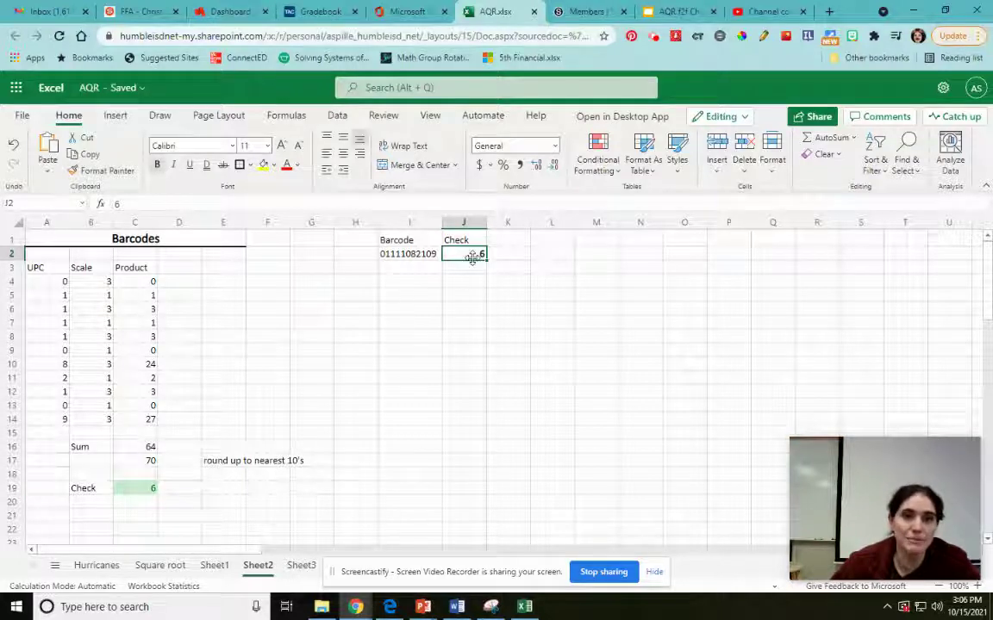
Clear the conditional formatting rule from the calculated check digit cell C19.
left_click(137, 487)
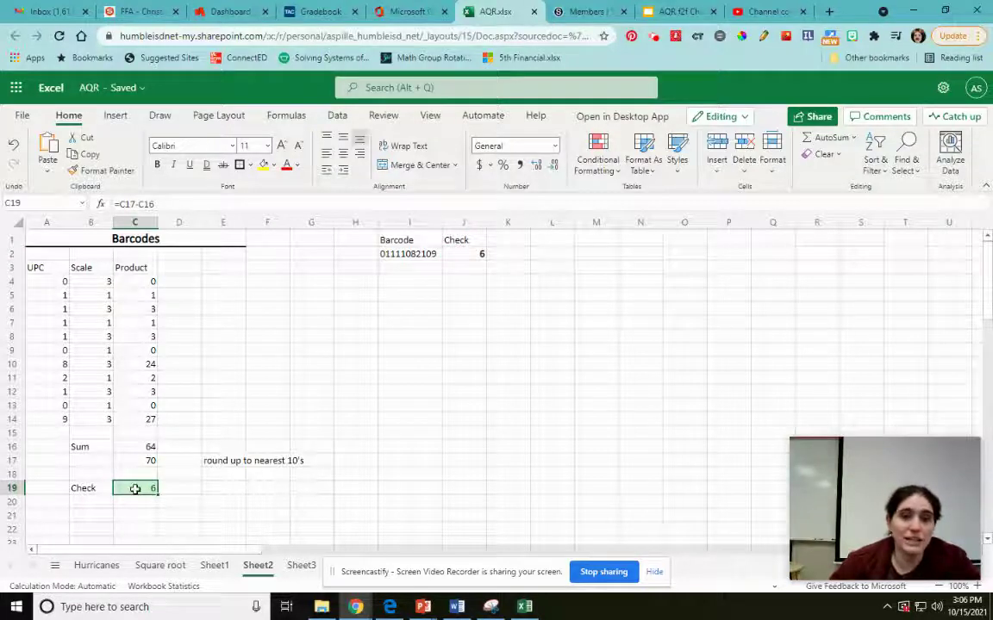
left_click(607, 169)
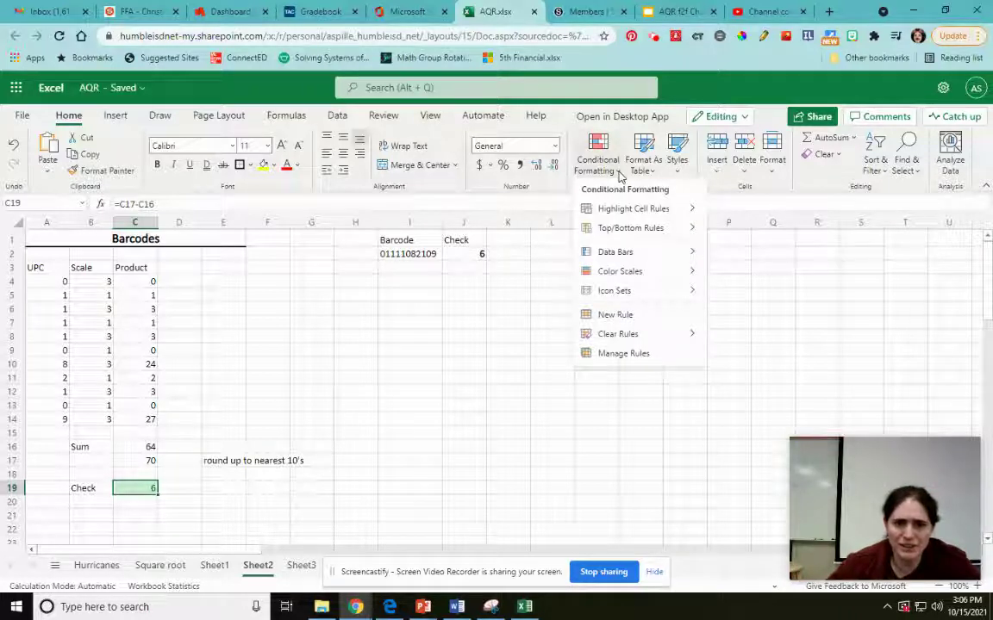
mouse_move(627, 334)
left_click(538, 489)
left_click(463, 460)
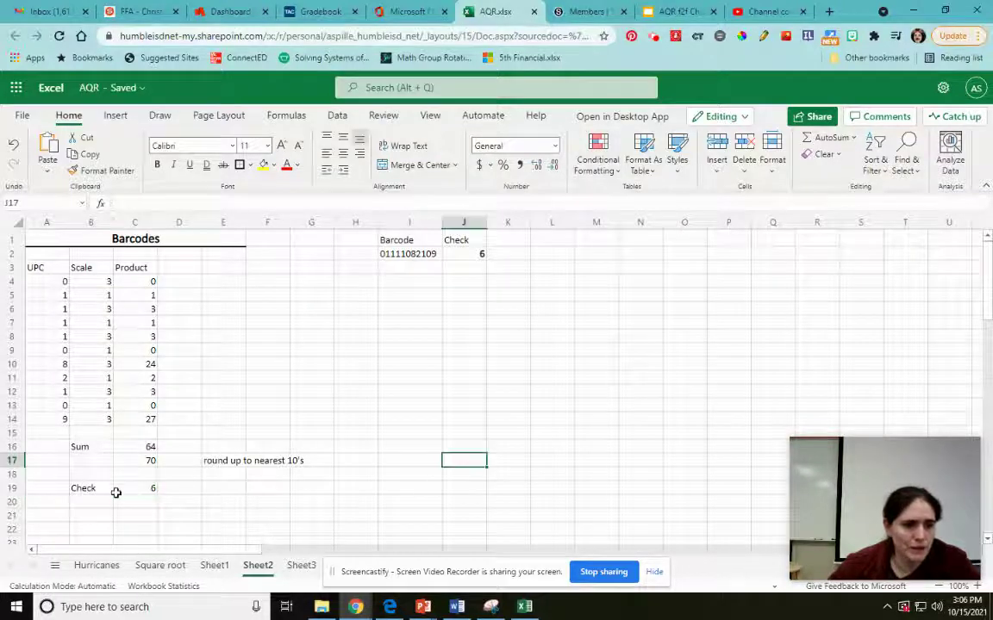
Create a conditional formatting rule on C19 that highlights the cell when its value equals the given check digit in $J$2.
left_click(142, 491)
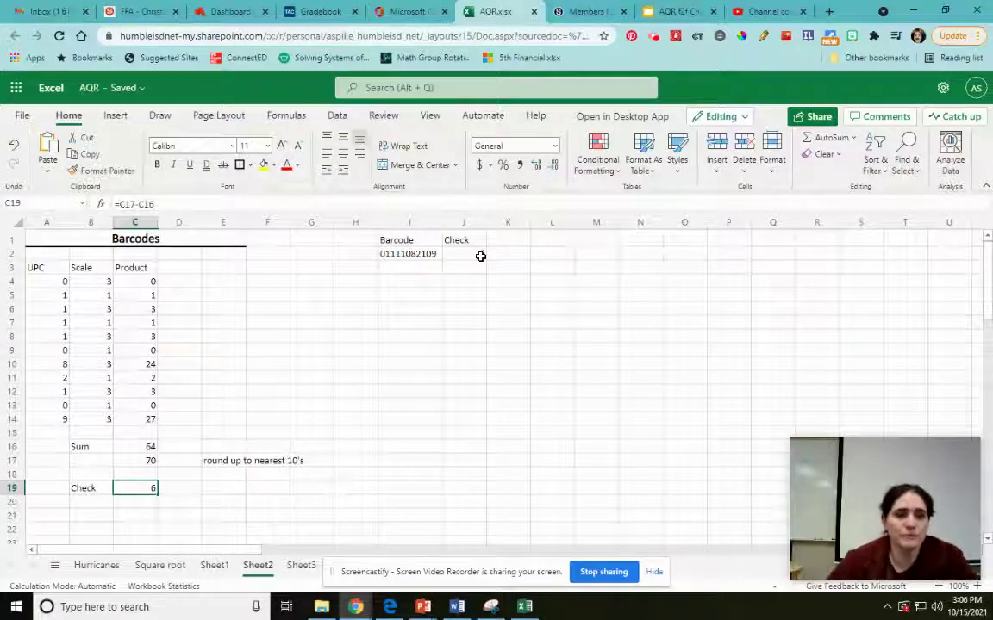
left_click(598, 152)
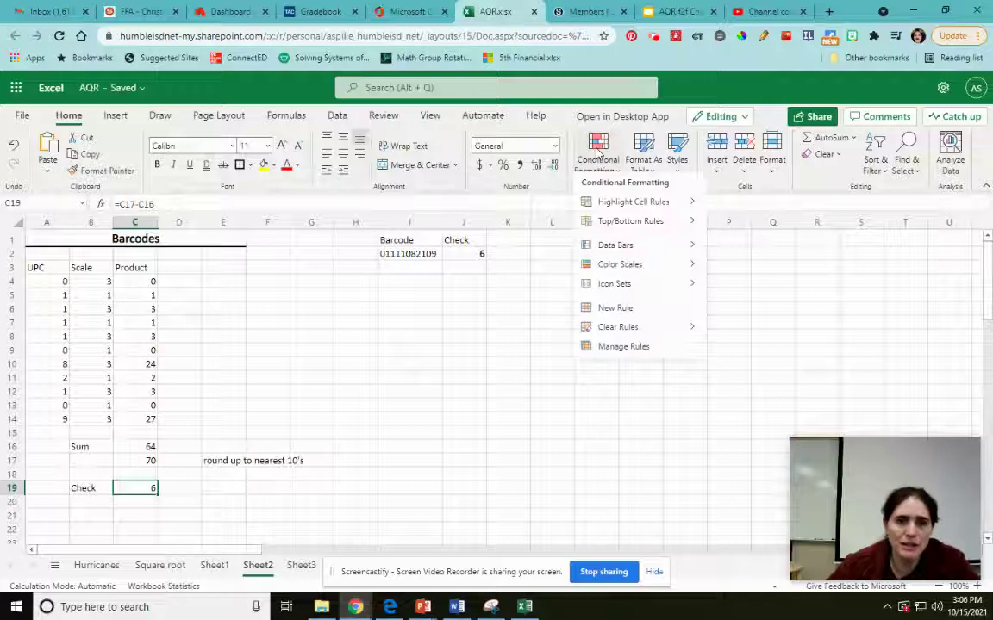
mouse_move(609, 215)
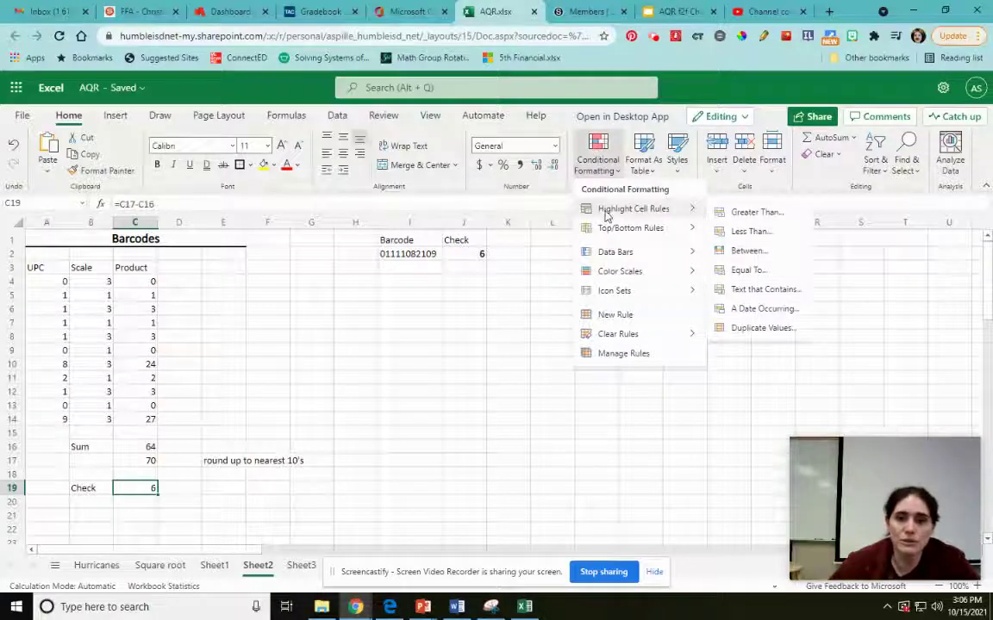
left_click(746, 271)
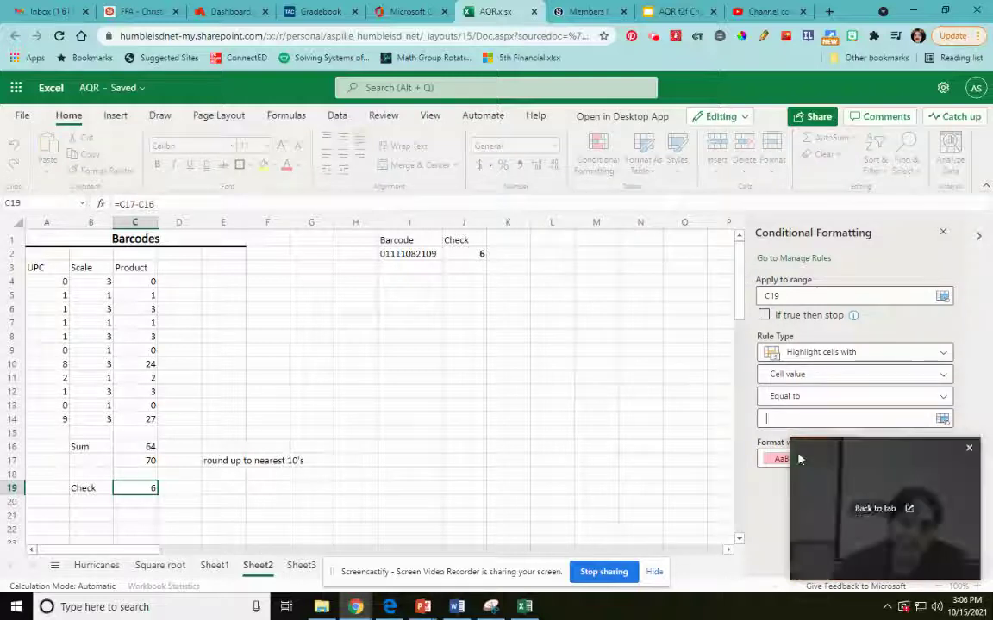
left_click(457, 253)
left_click_drag(868, 470, 607, 443)
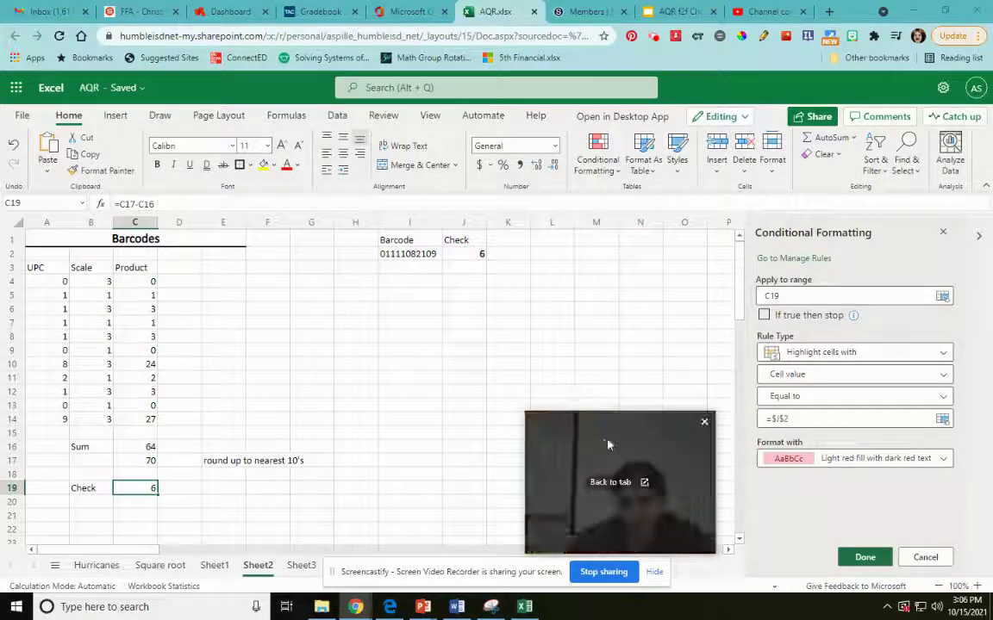
Format the C19 rule with green fill and dark green text, save it, and close the conditional formatting settings.
left_click(834, 461)
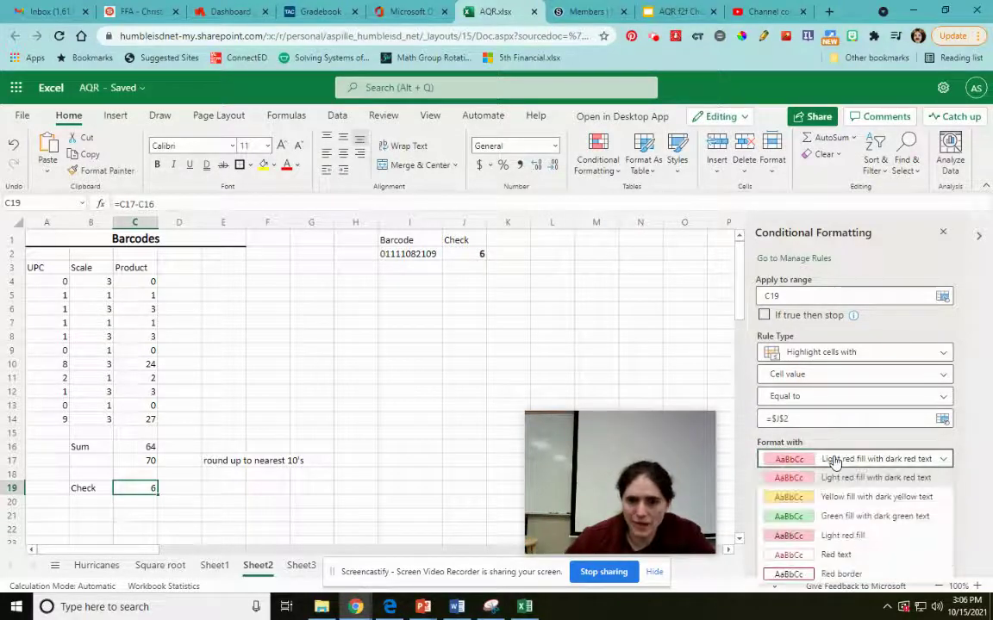
left_click(850, 523)
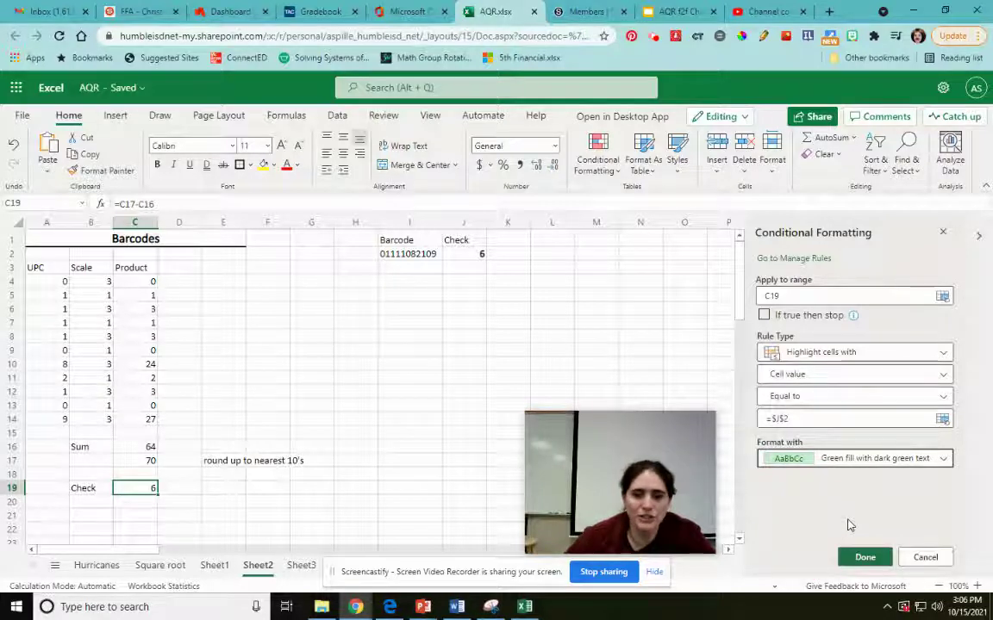
left_click(864, 558)
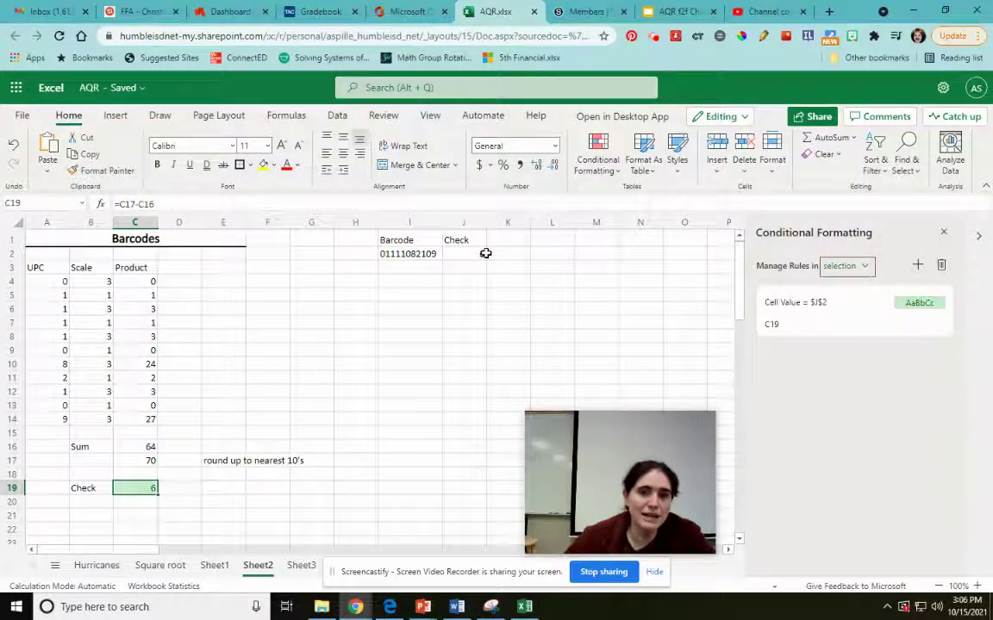
left_click(943, 232)
left_click_drag(580, 429, 780, 360)
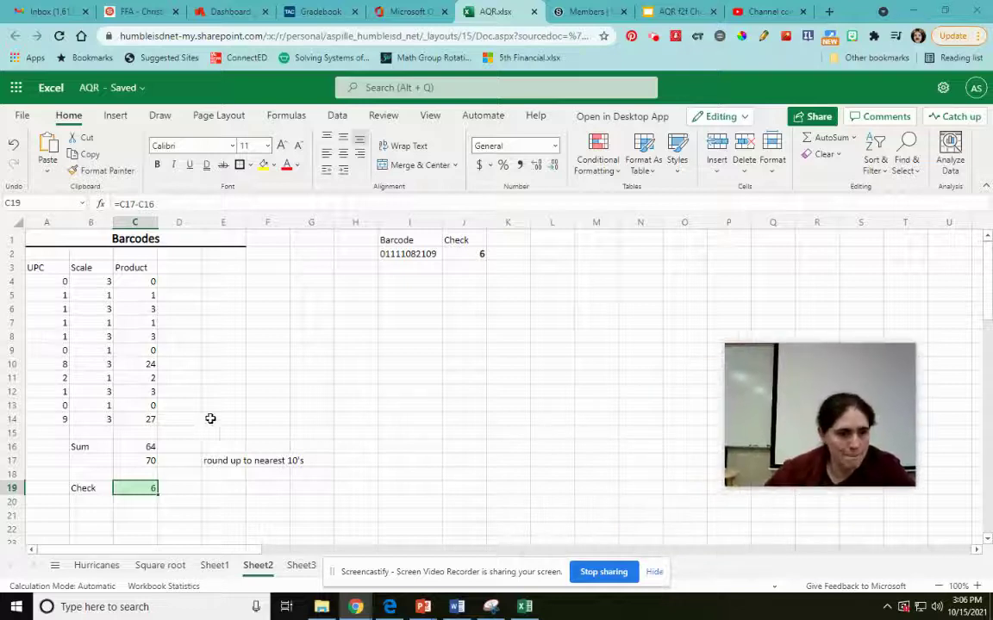
Try a sum of 68 in C16 to test the check digit highlighting.
left_click(129, 446)
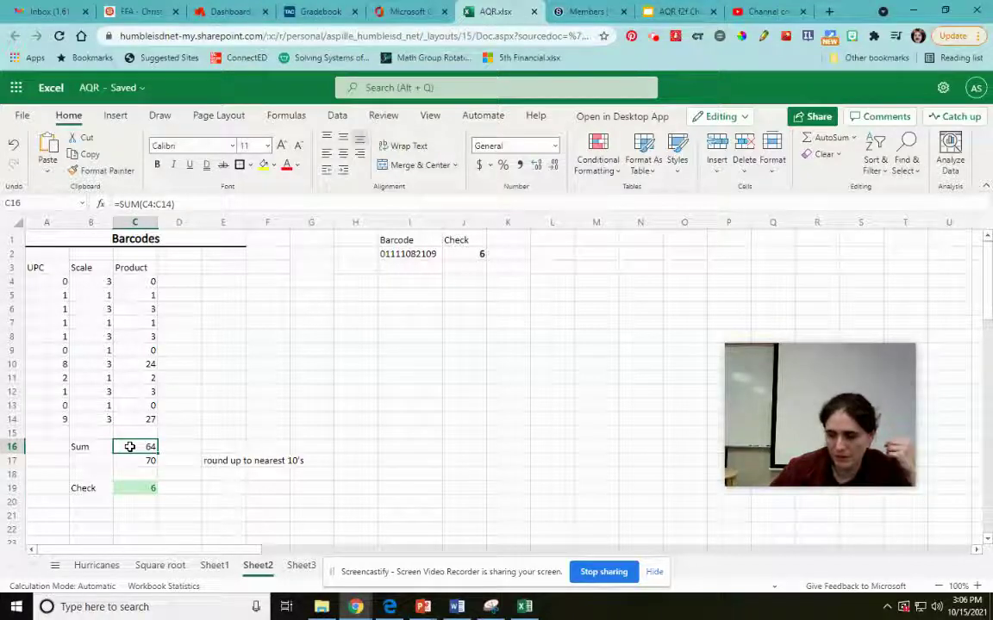
type("68")
key("Return")
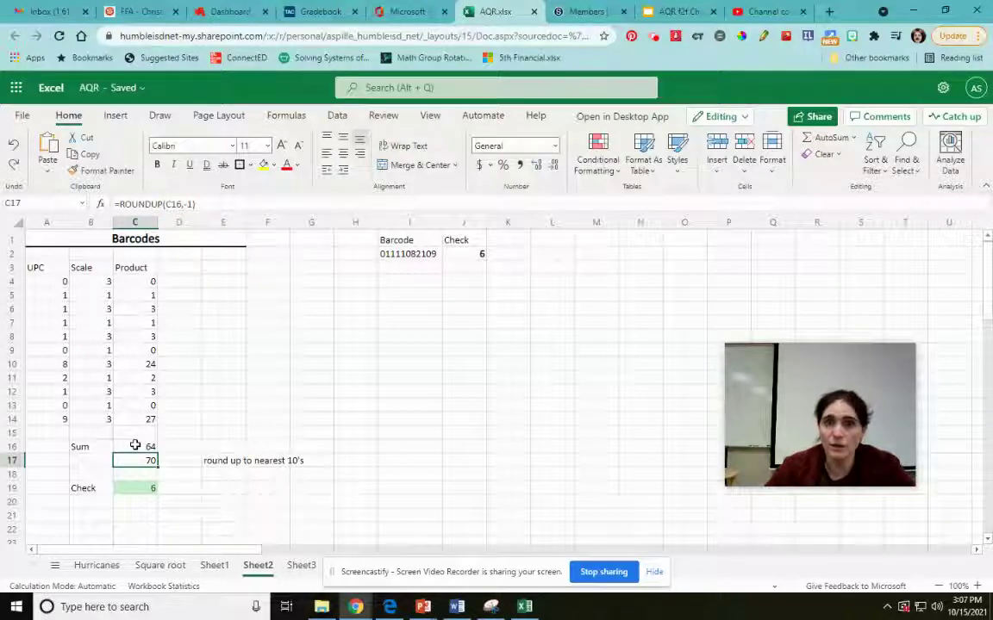
Show the Highlight Cell Rules options for the calculated check digit in C19.
left_click(132, 491)
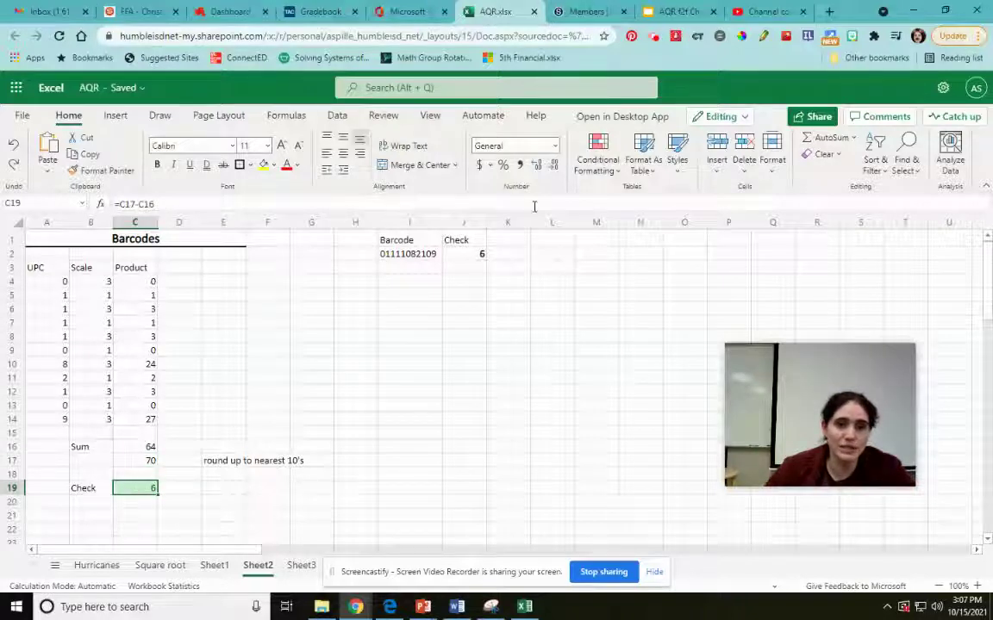
left_click(590, 150)
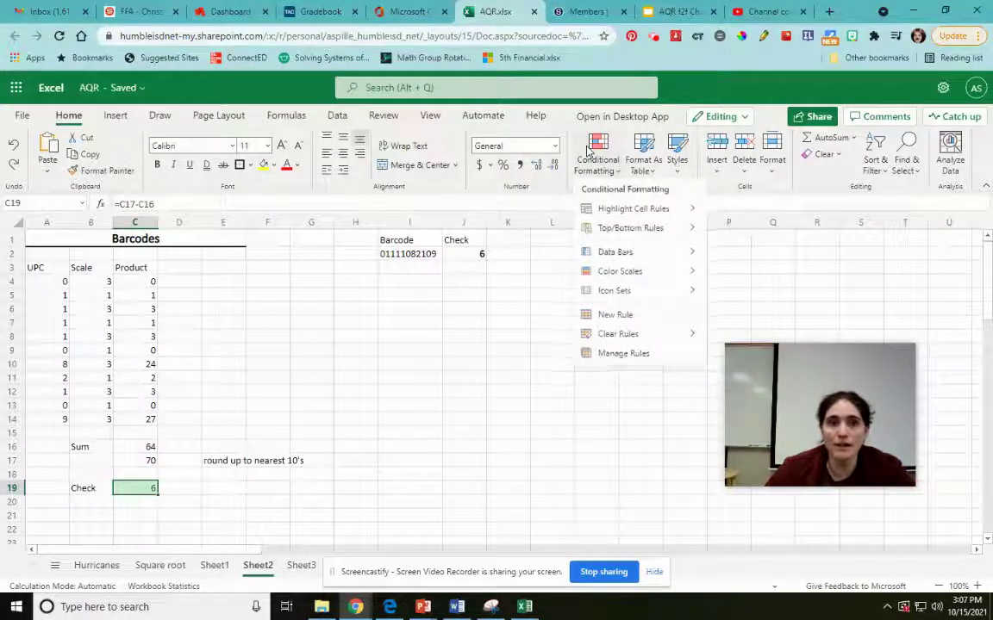
mouse_move(602, 214)
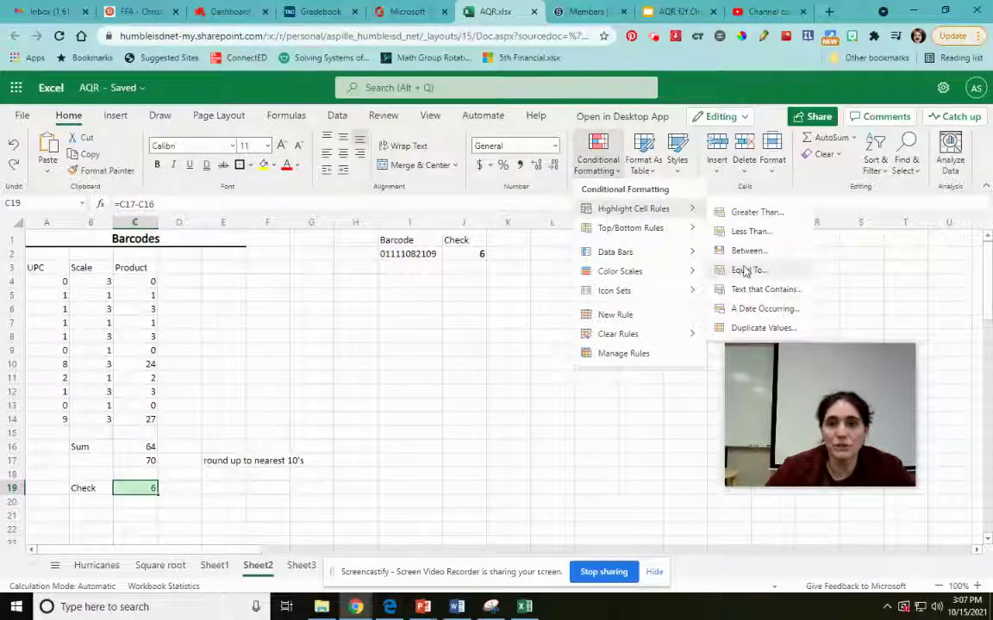